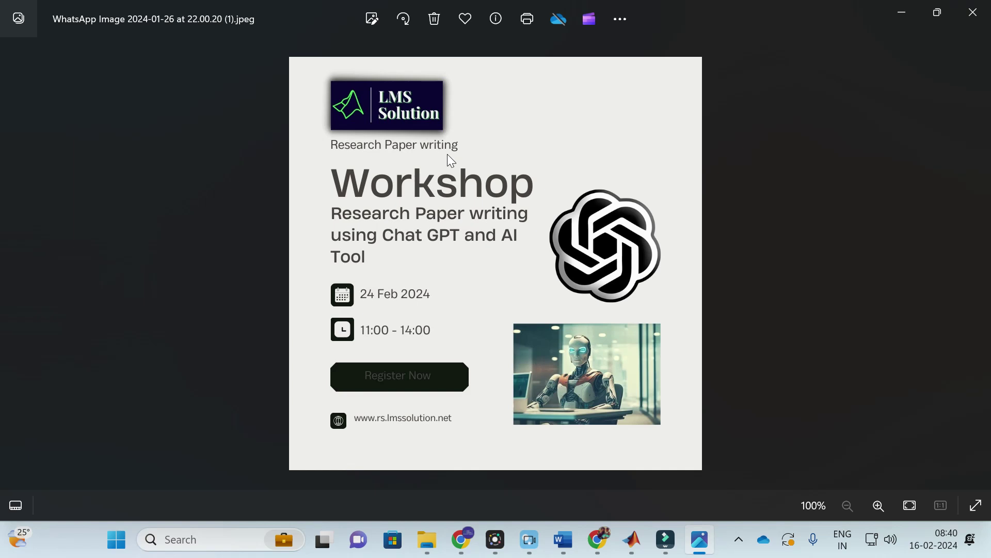
- Advance through the next two workshop posters in Photos, then close the viewer
{"action": "key", "text": "Right"}
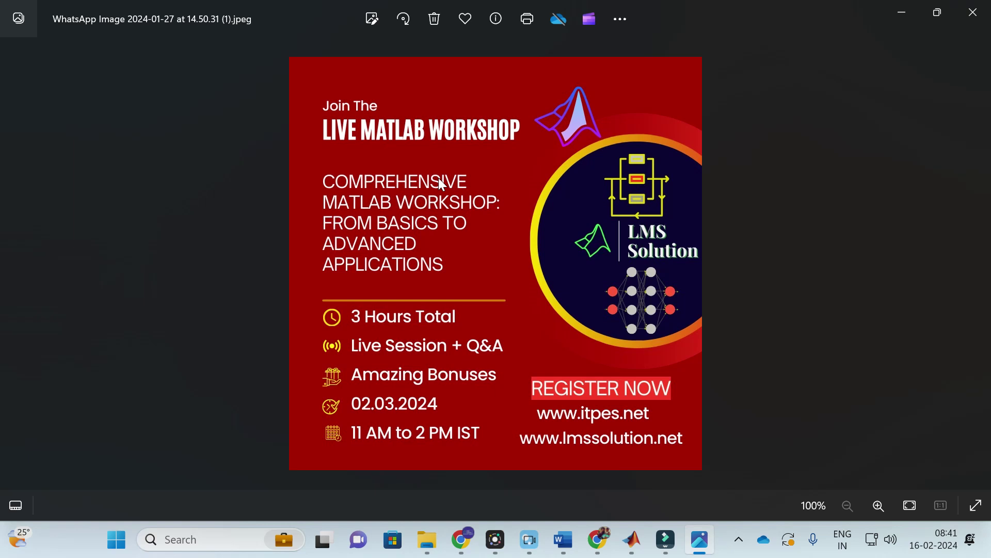
{"action": "key", "text": "Right"}
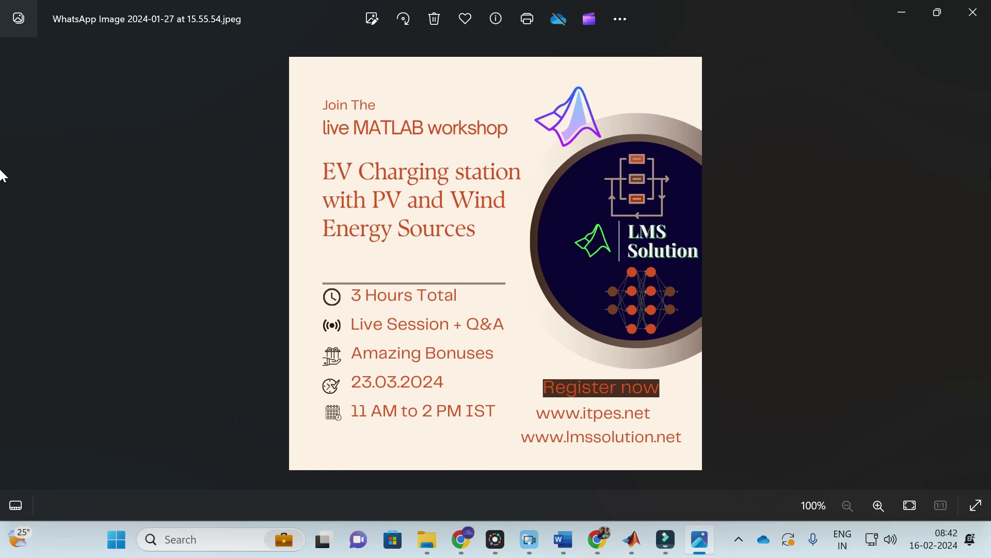
{"action": "key", "text": "alt+F4"}
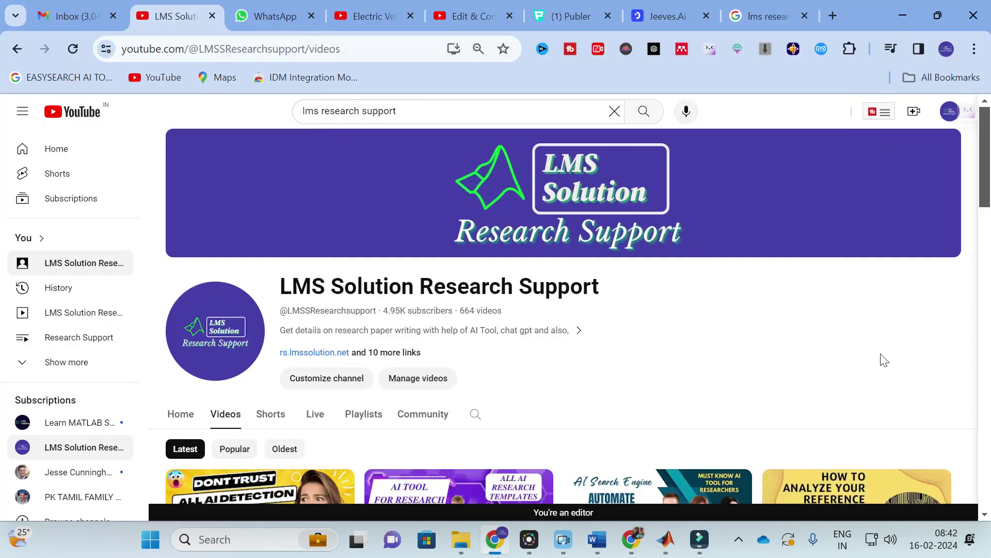
- Open the LMS Solution site from the Google results and scroll to the LMS AI Templates tools
{"action": "left_click", "coordinate": [770, 16]}
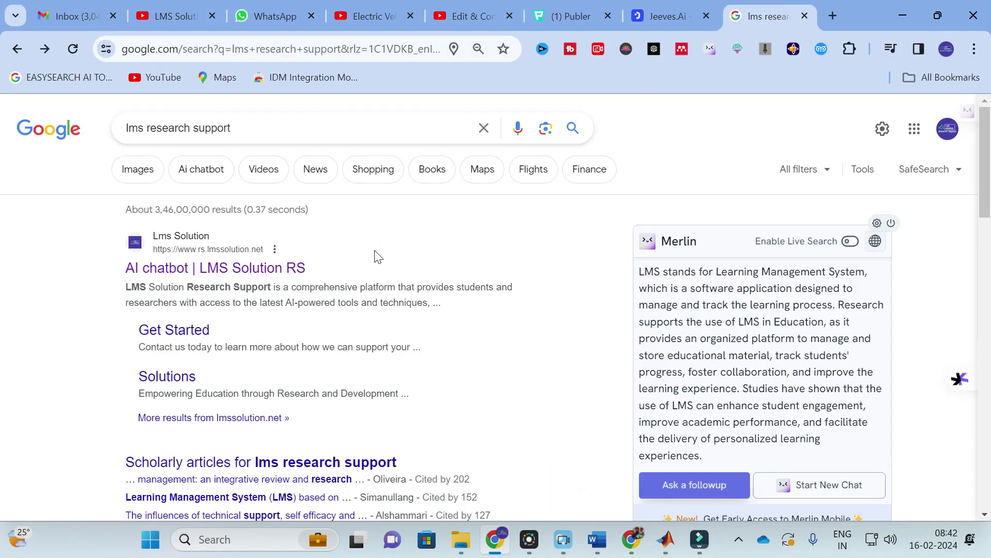
{"action": "left_click", "coordinate": [212, 268]}
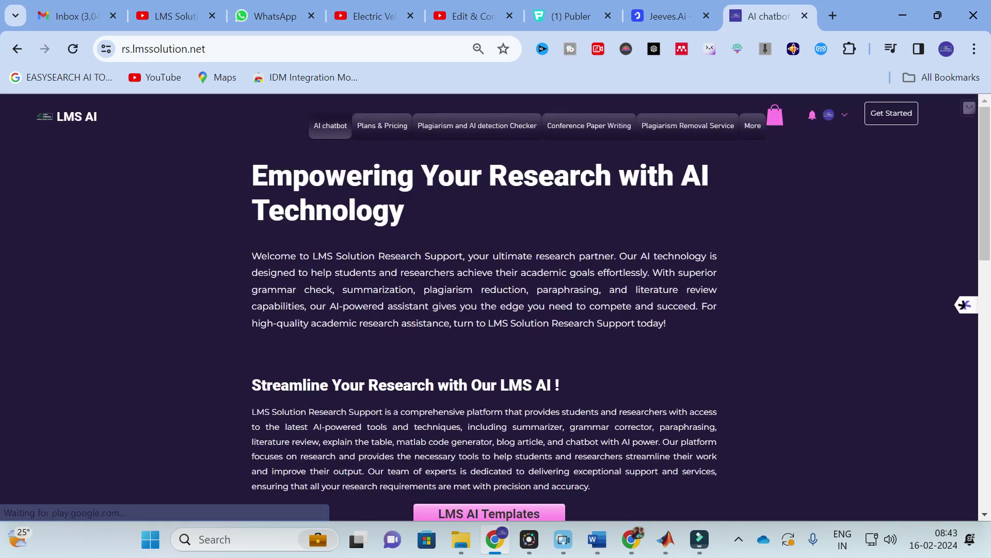
{"action": "scroll", "coordinate": [258, 259], "scroll_direction": "down", "scroll_amount": 4}
{"action": "scroll", "coordinate": [299, 253], "scroll_direction": "down", "scroll_amount": 1}
{"action": "scroll", "coordinate": [299, 253], "scroll_direction": "up", "scroll_amount": 1}
{"action": "scroll", "coordinate": [301, 258], "scroll_direction": "down", "scroll_amount": 2}
{"action": "scroll", "coordinate": [301, 259], "scroll_direction": "up", "scroll_amount": 1}
{"action": "left_click", "coordinate": [306, 247]}
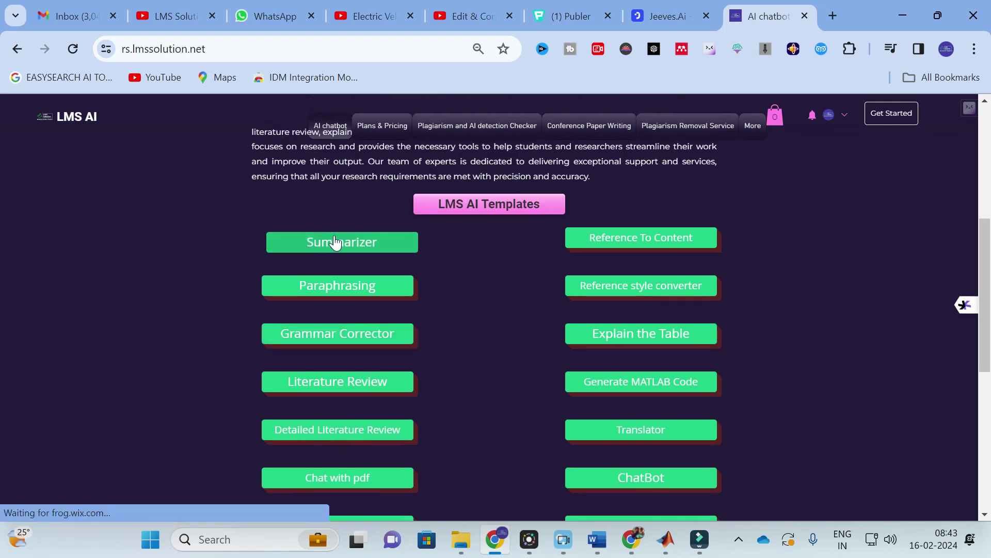
{"action": "scroll", "coordinate": [326, 299], "scroll_direction": "down", "scroll_amount": 1}
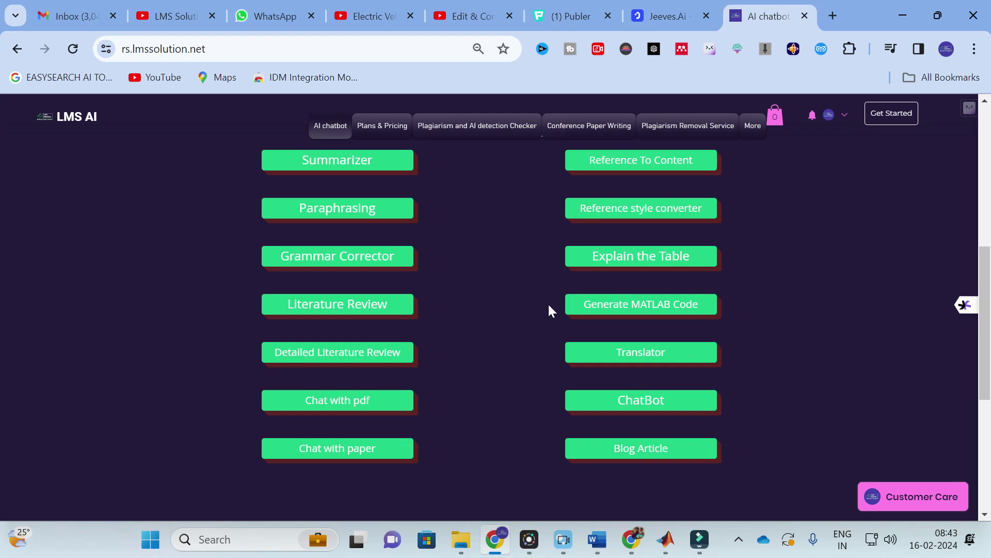
- In Generate MATLAB Code, request error-free PV array P-V and I-V code with random irradiance data
{"action": "left_click", "coordinate": [628, 313]}
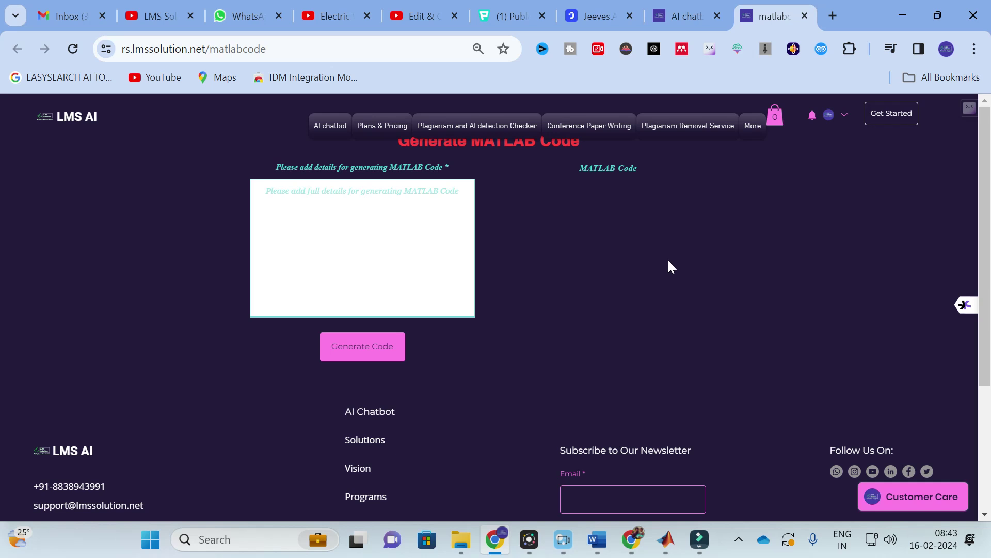
{"action": "left_click", "coordinate": [305, 206]}
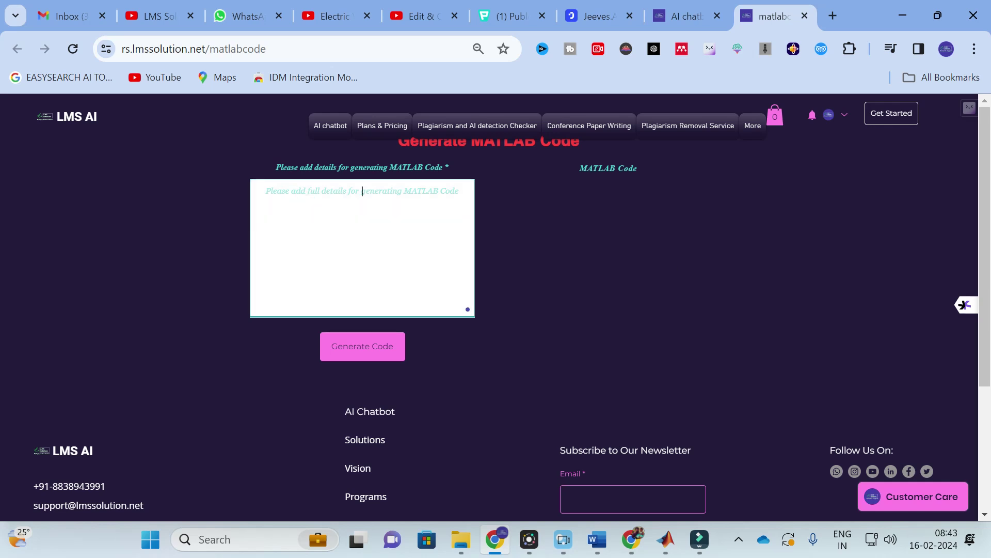
{"action": "type", "text": "w"}
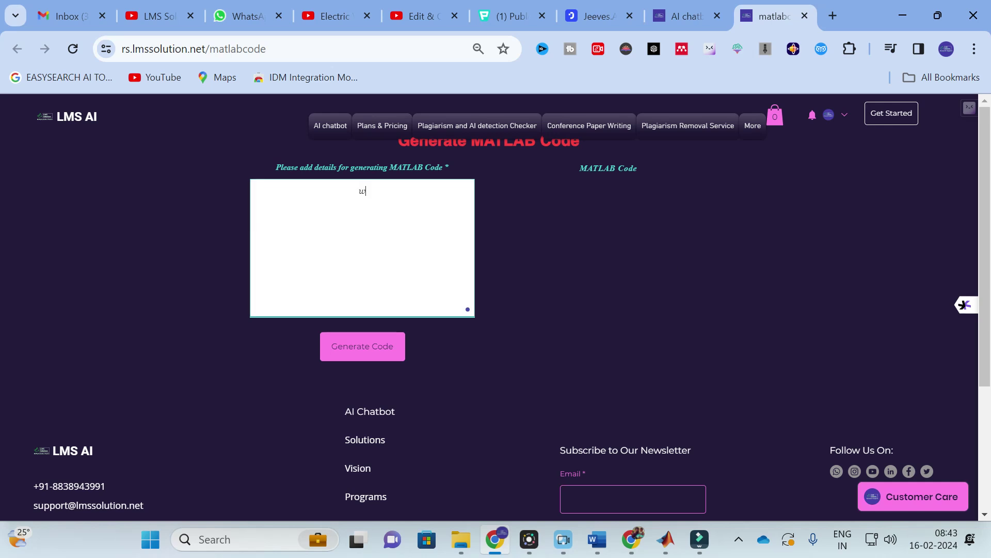
{"action": "type", "text": "rite matlab o"}
{"action": "type", "text": "ode to draw p"}
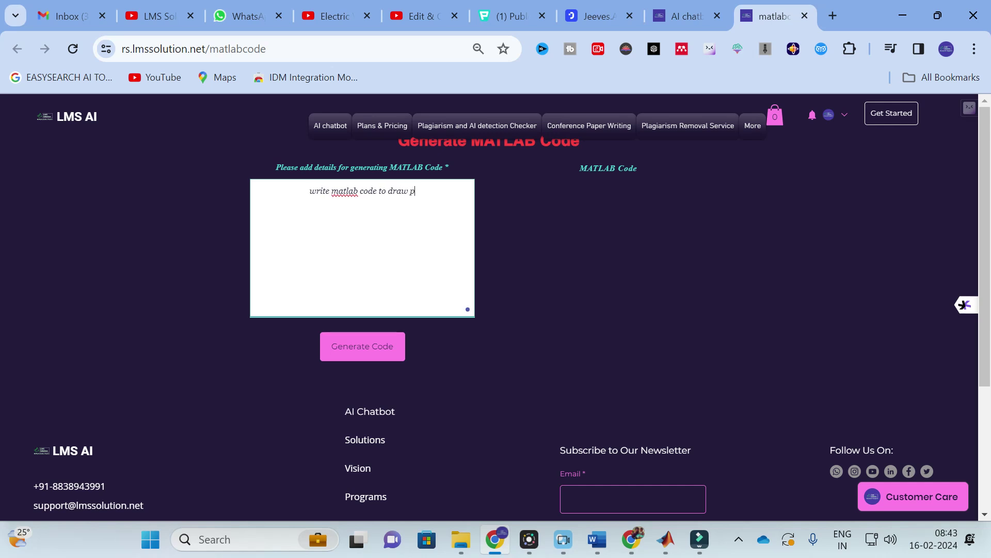
{"action": "type", "text": "-v"}
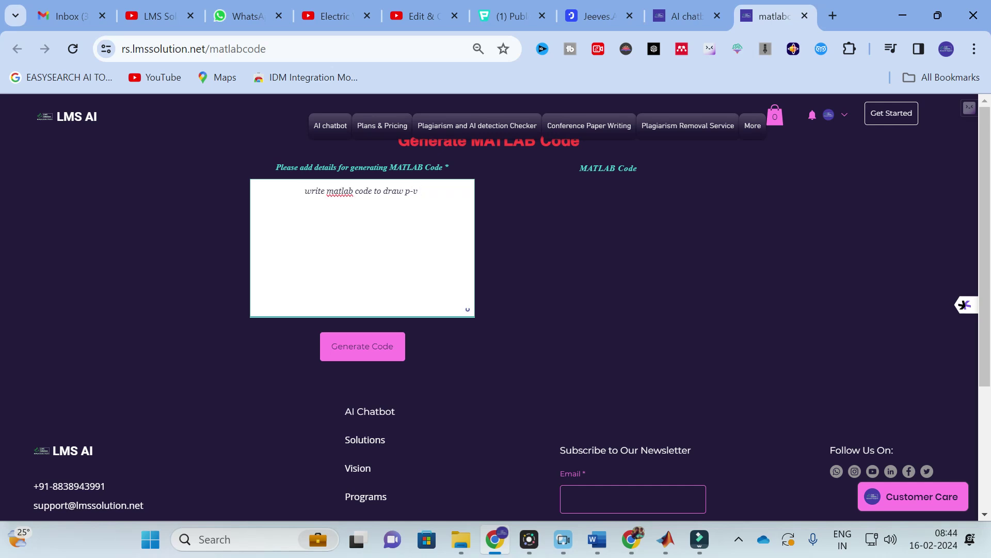
{"action": "type", "text": " & i-"}
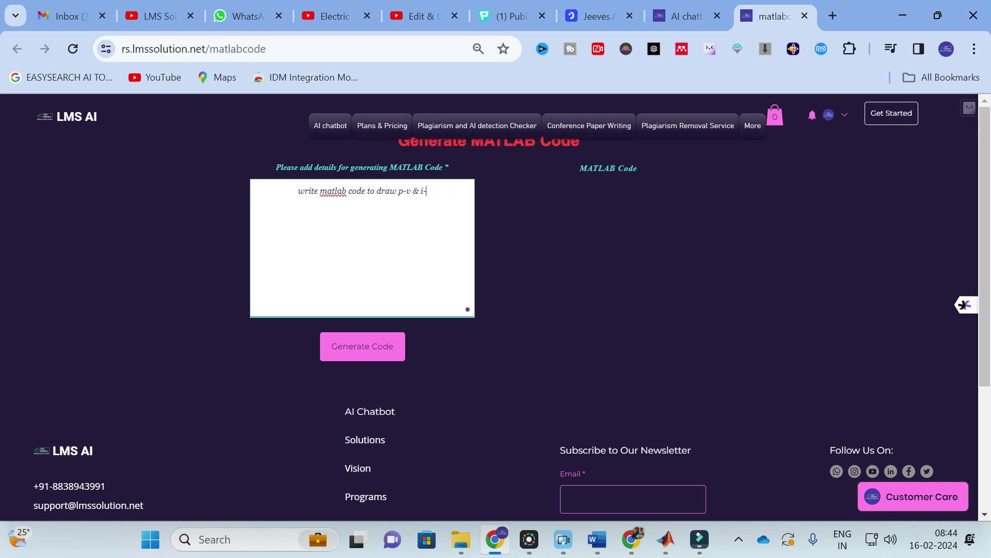
{"action": "type", "text": "v character"}
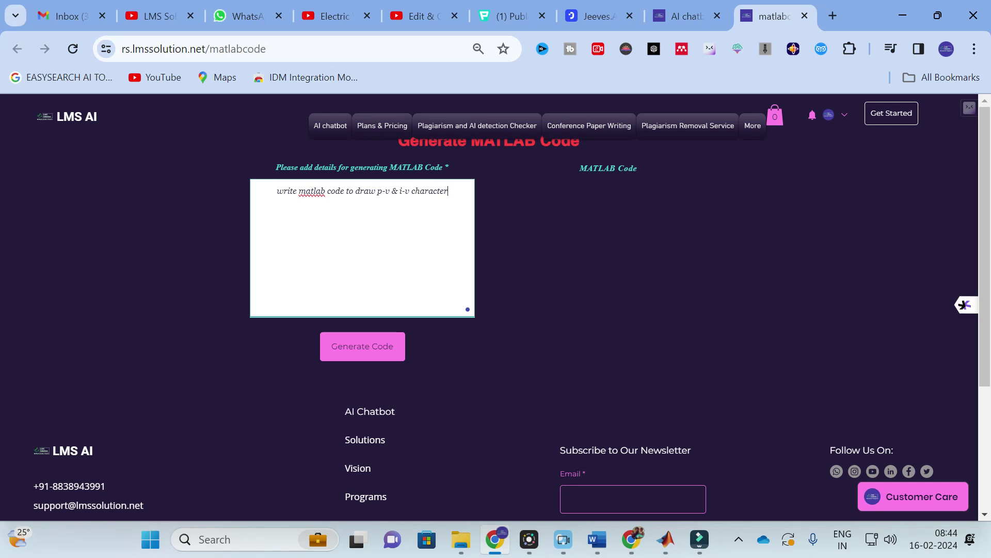
{"action": "type", "text": "istics of"}
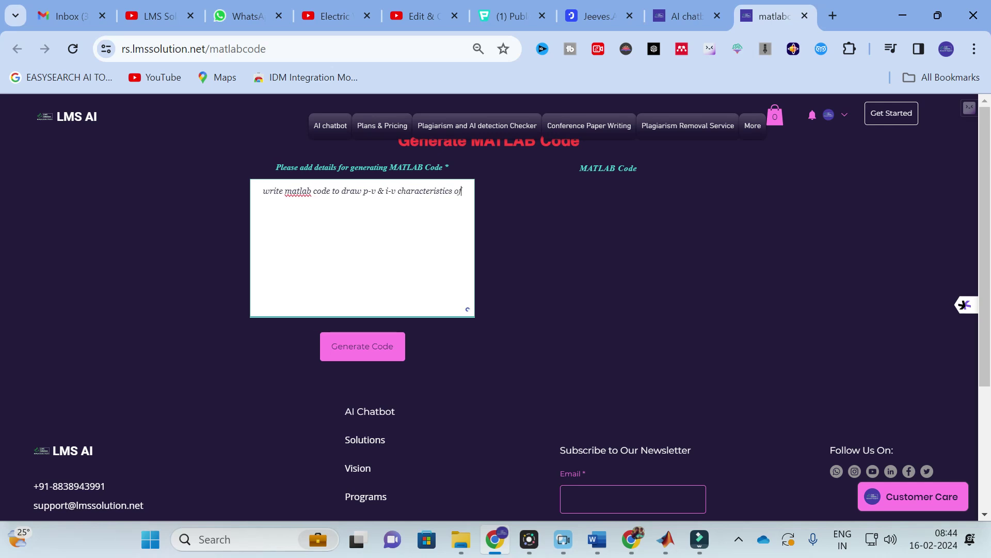
{"action": "type", "text": " PV array, m"}
{"action": "key", "text": "BackSpace"}
{"action": "type", "text": "take some random data"}
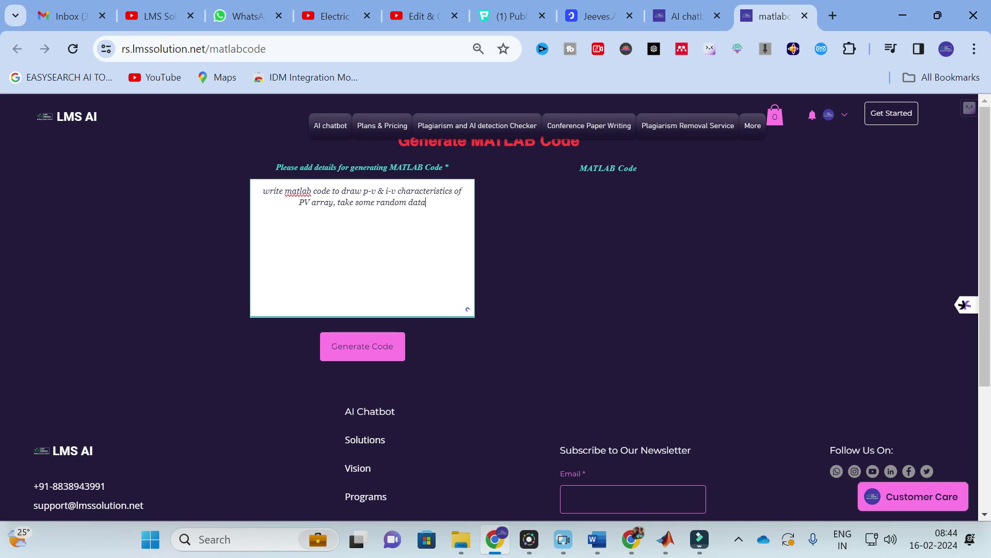
{"action": "type", "text": " fo"}
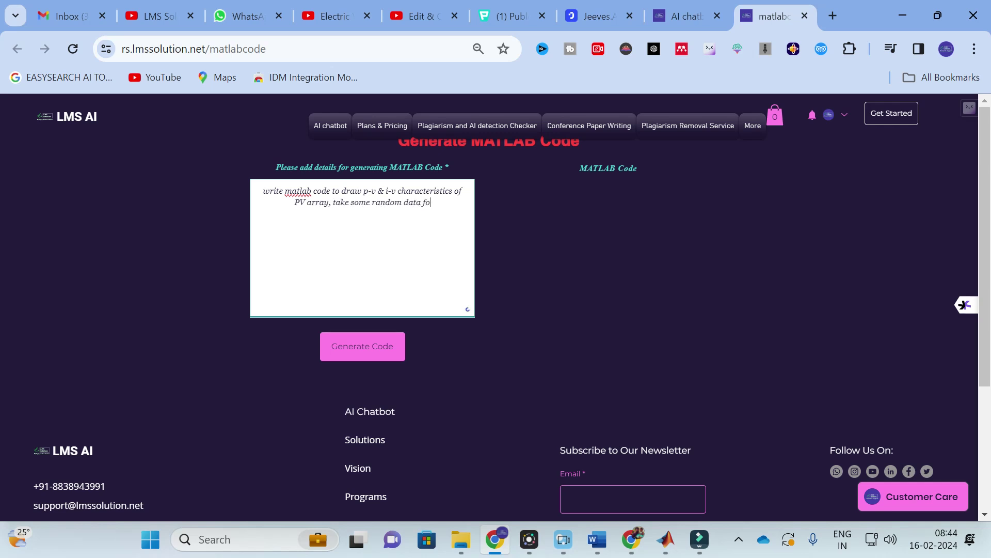
{"action": "type", "text": "r chagene"}
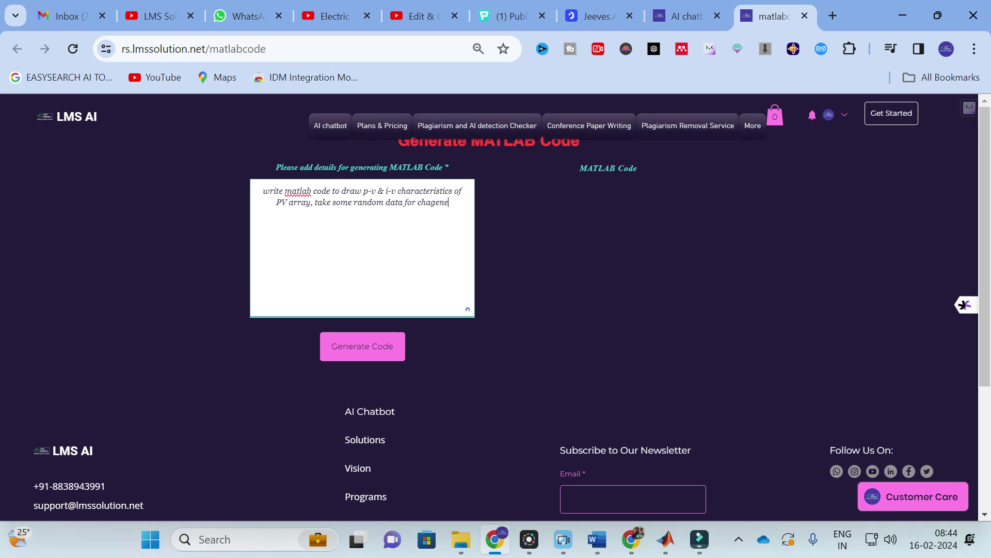
{"action": "key", "text": "BackSpace"}
{"action": "key", "text": "BackSpace"}
{"action": "type", "text": "nge t"}
{"action": "type", "text": "n i"}
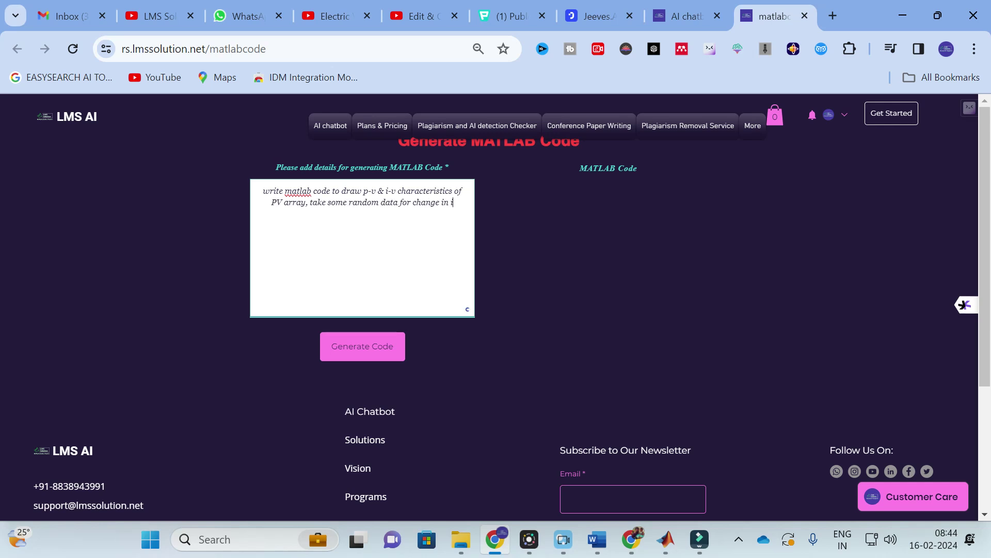
{"action": "type", "text": "rradiance "}
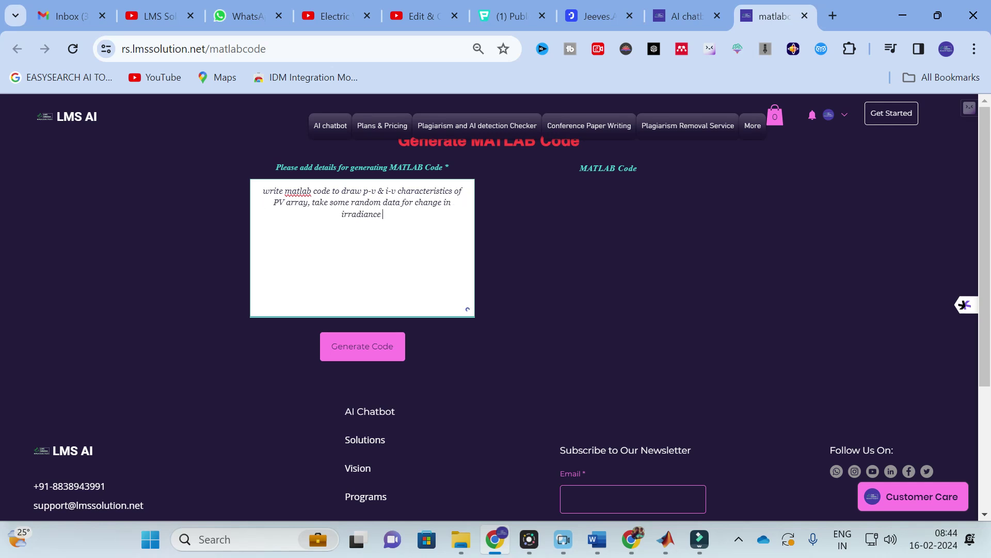
{"action": "type", "text": "condition without error"}
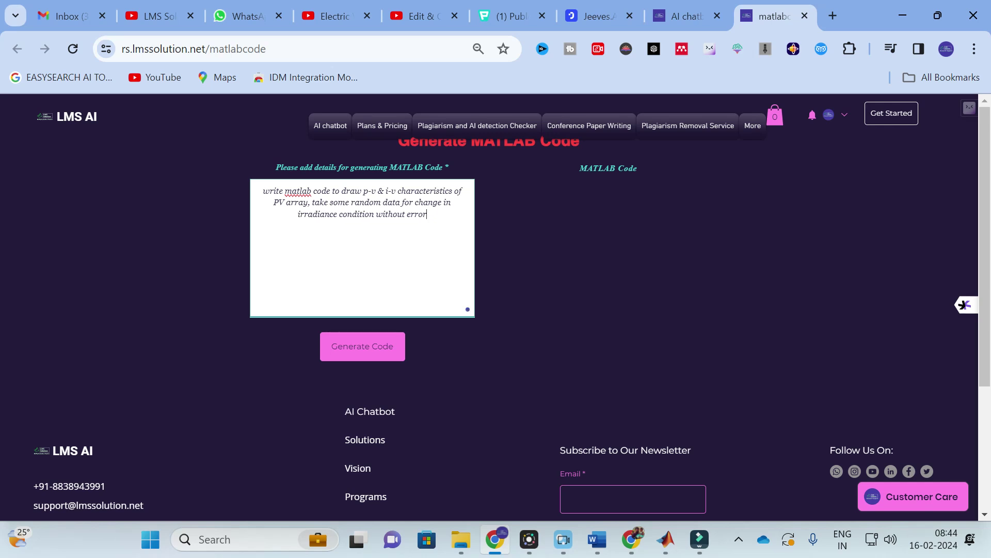
{"action": "left_click", "coordinate": [344, 352]}
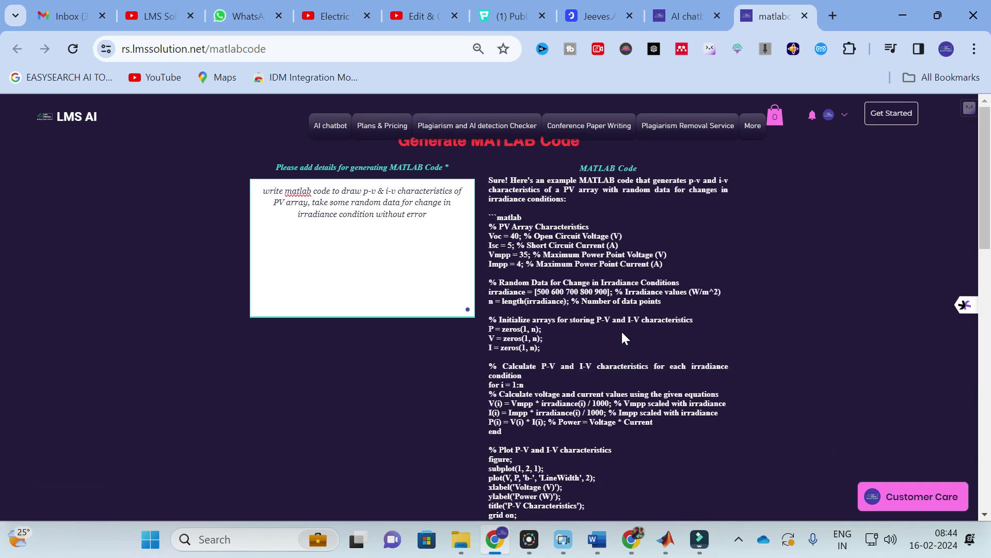
- Review the generated MATLAB script and its six-point explanation
{"action": "scroll", "coordinate": [622, 334], "scroll_direction": "down", "scroll_amount": 3}
{"action": "scroll", "coordinate": [623, 333], "scroll_direction": "up", "scroll_amount": 3}
{"action": "scroll", "coordinate": [543, 197], "scroll_direction": "down", "scroll_amount": 3}
{"action": "scroll", "coordinate": [543, 198], "scroll_direction": "down", "scroll_amount": 2}
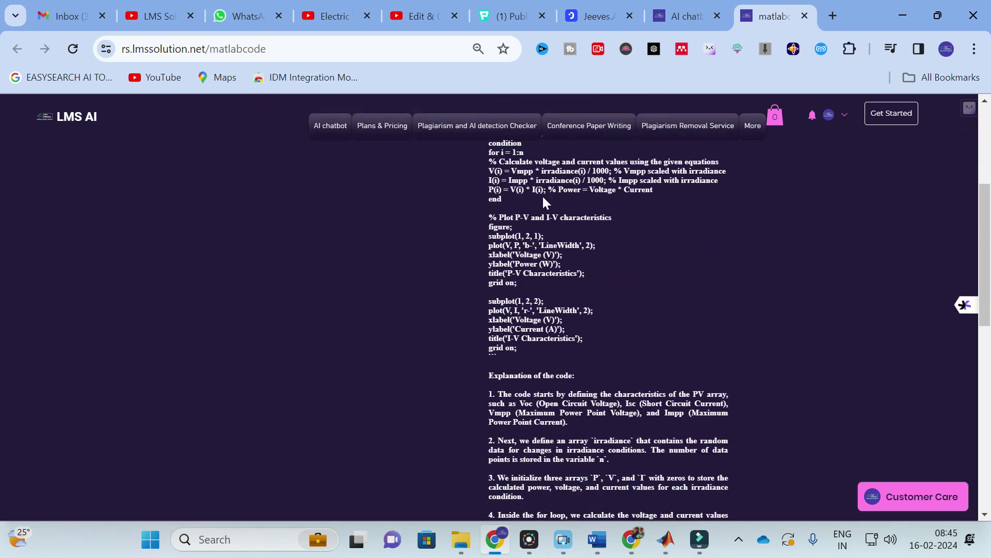
{"action": "scroll", "coordinate": [519, 349], "scroll_direction": "down", "scroll_amount": 5}
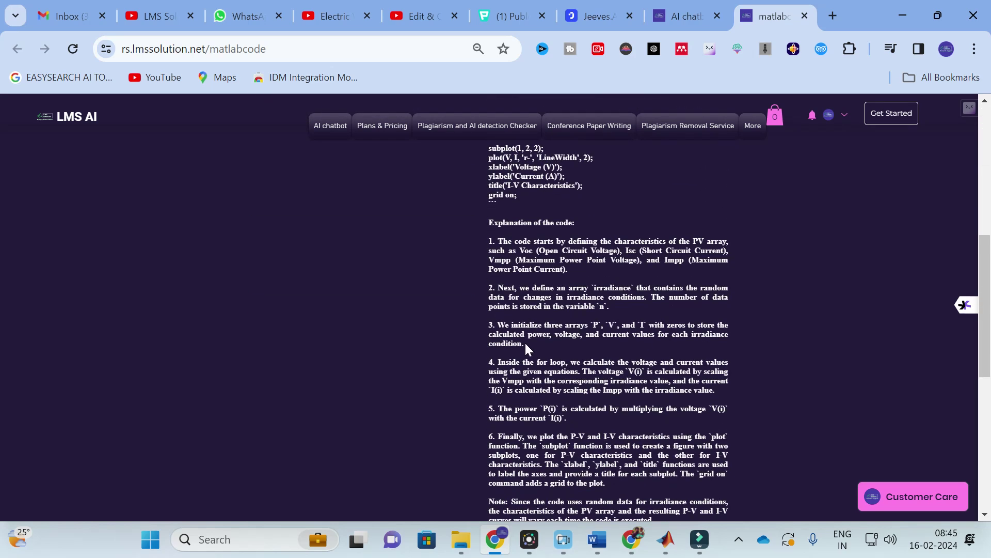
{"action": "scroll", "coordinate": [655, 328], "scroll_direction": "up", "scroll_amount": 2}
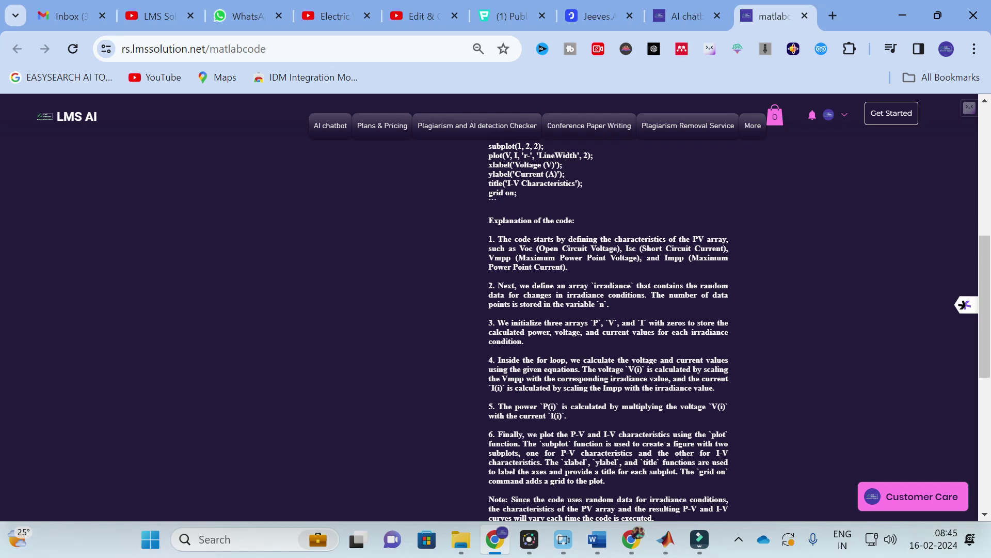
{"action": "scroll", "coordinate": [609, 309], "scroll_direction": "down", "scroll_amount": 3}
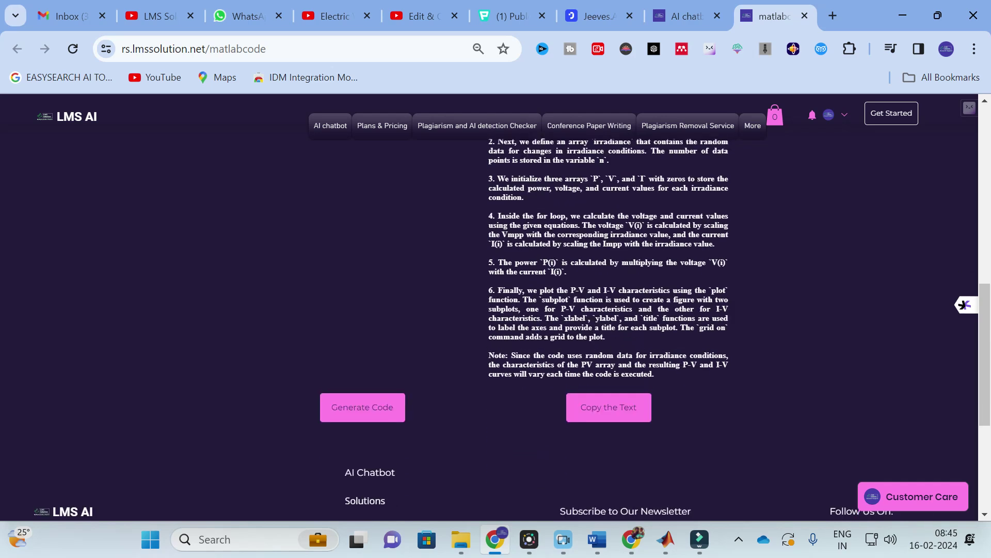
{"action": "scroll", "coordinate": [609, 310], "scroll_direction": "up", "scroll_amount": 1}
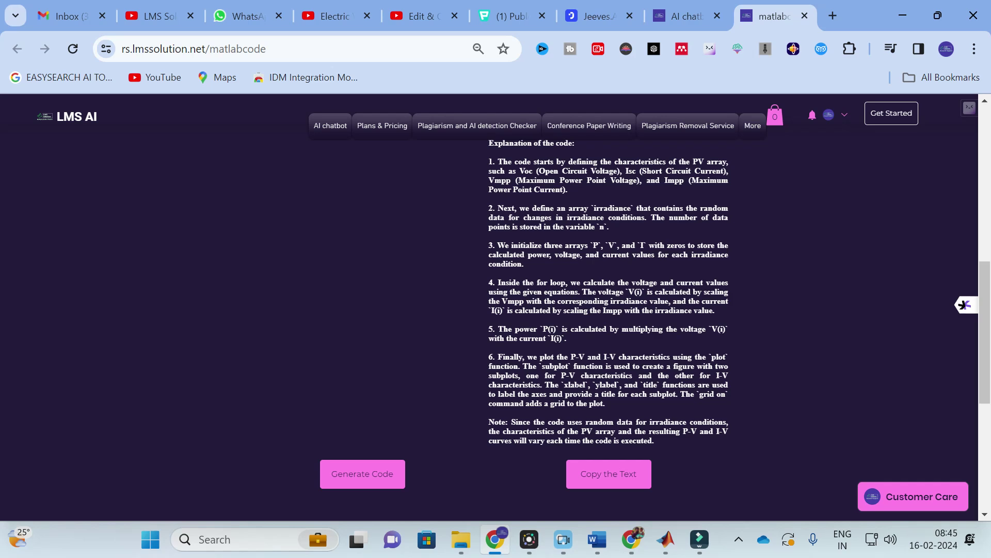
{"action": "scroll", "coordinate": [624, 355], "scroll_direction": "up", "scroll_amount": 15}
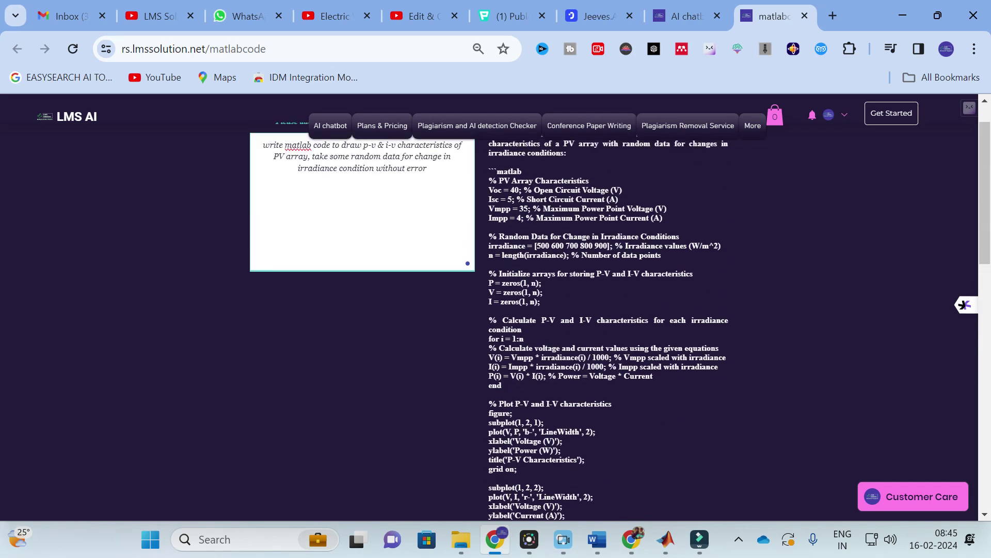
- Select the generated code block and bring up the MATLAB windows
{"action": "left_click_drag", "start_coordinate": [489, 217], "coordinate": [503, 432]}
{"action": "scroll", "coordinate": [634, 417], "scroll_direction": "down", "scroll_amount": 5}
{"action": "left_click", "coordinate": [668, 551]}
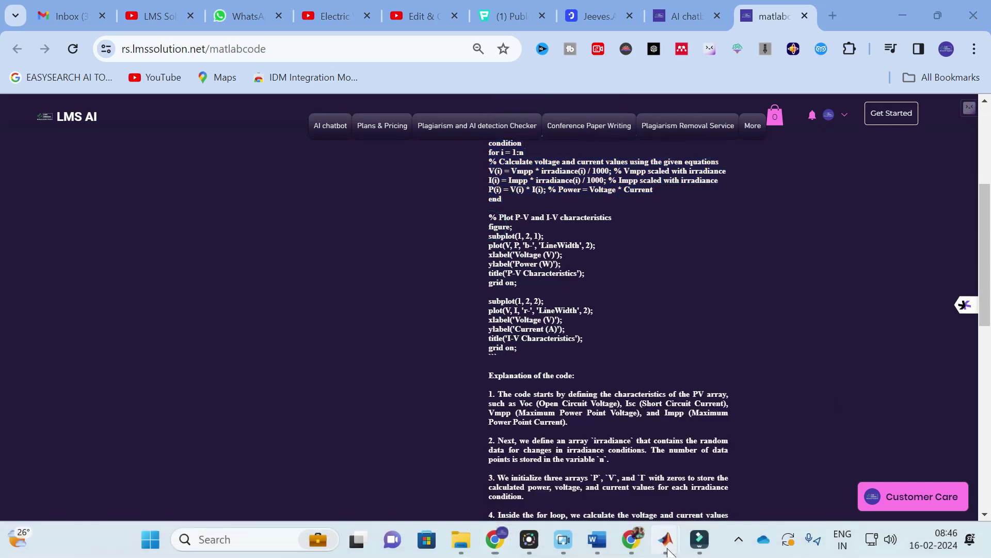
- Show MATLAB's Figure 1 with the P-V and I-V plots, minimise it, and return to Chrome
{"action": "left_click", "coordinate": [599, 473]}
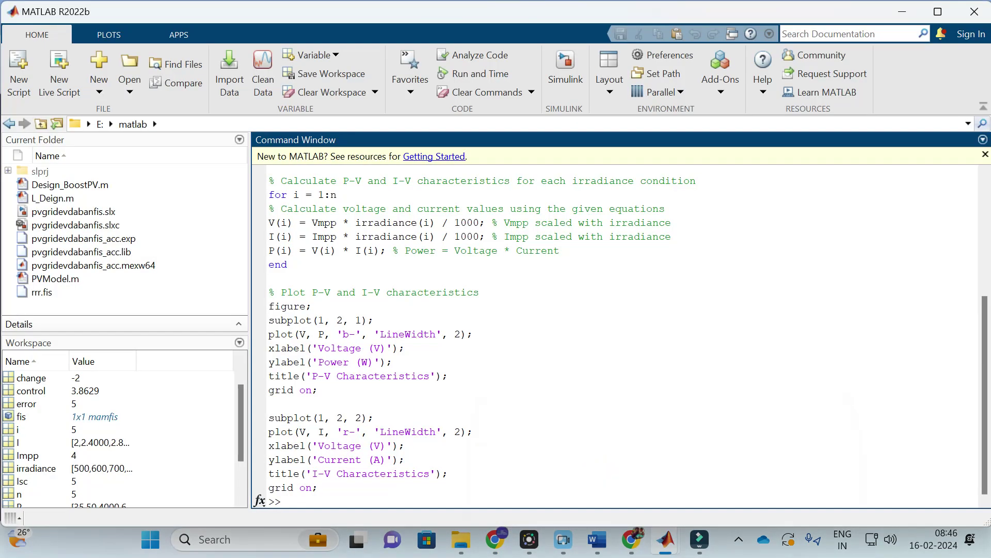
{"action": "mouse_move", "coordinate": [666, 542]}
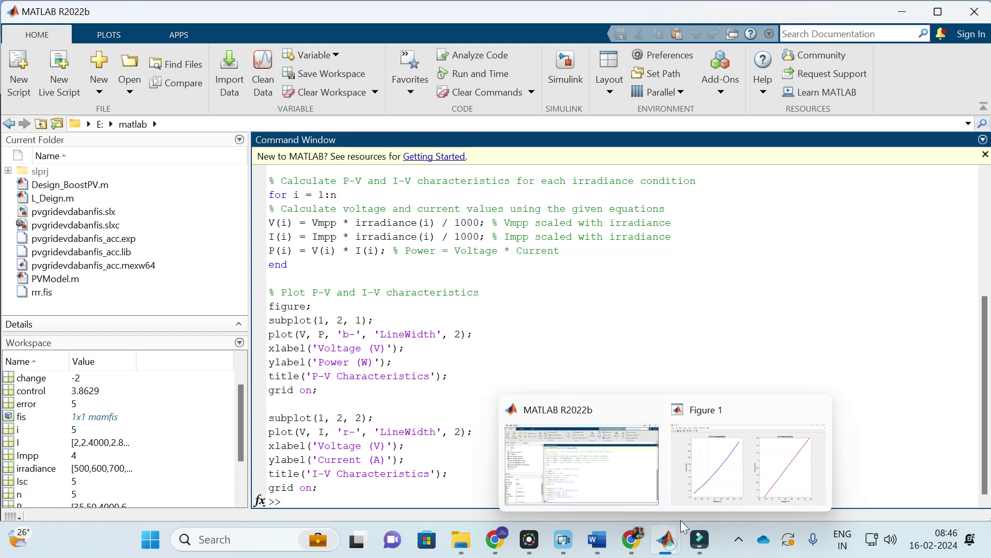
{"action": "left_click", "coordinate": [761, 478]}
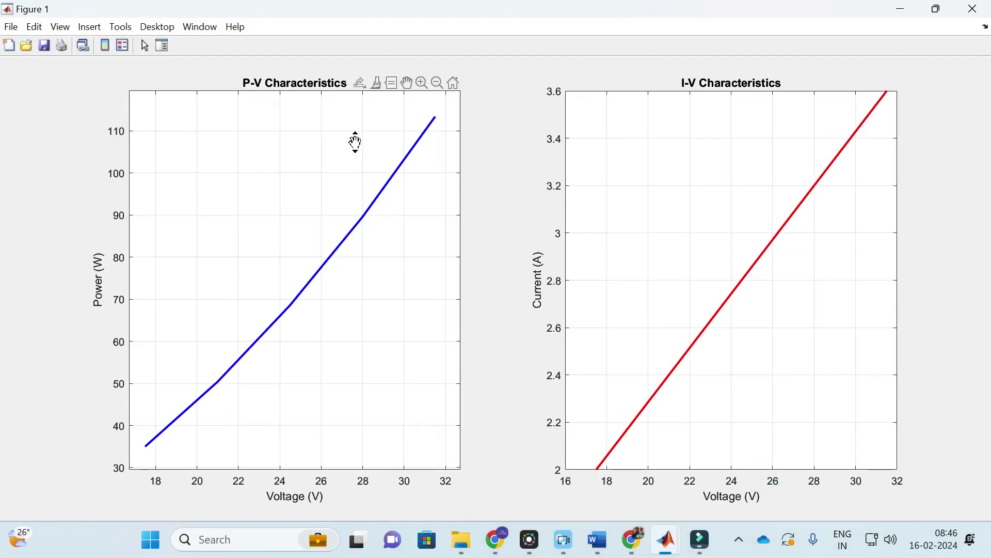
{"action": "left_click", "coordinate": [900, 11]}
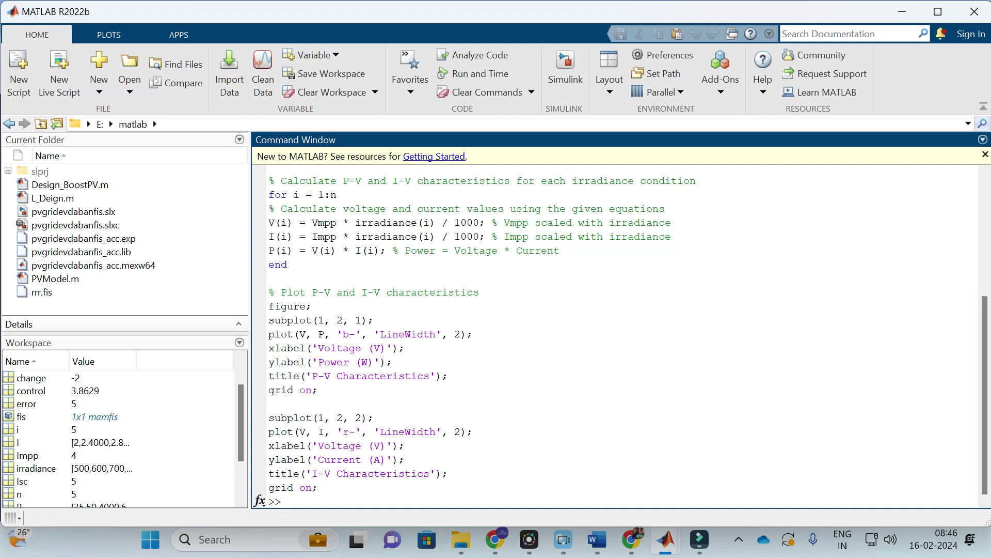
{"action": "left_click", "coordinate": [631, 539]}
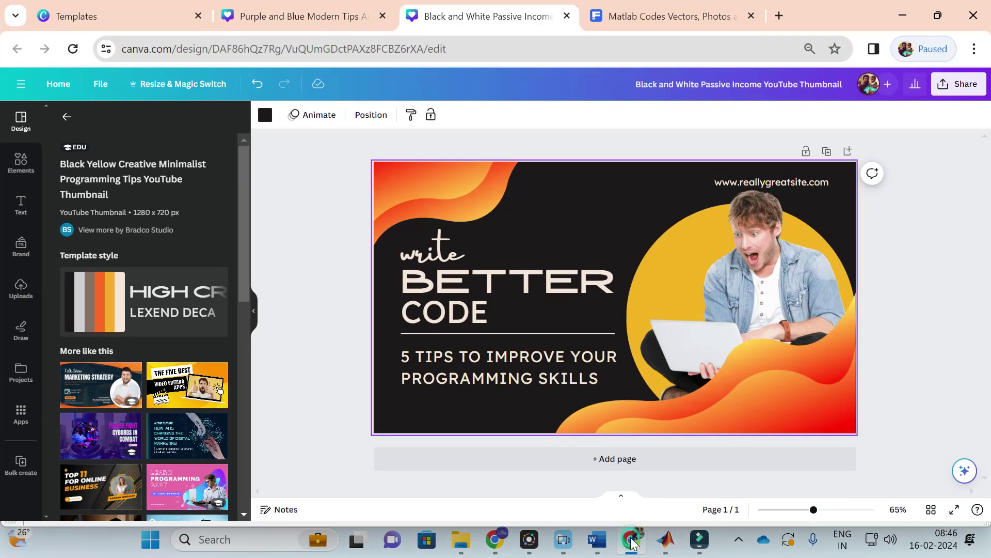
- Check MATLAB, then return to the Chrome window showing the request and generated P-V/I-V script
{"action": "left_click", "coordinate": [494, 539]}
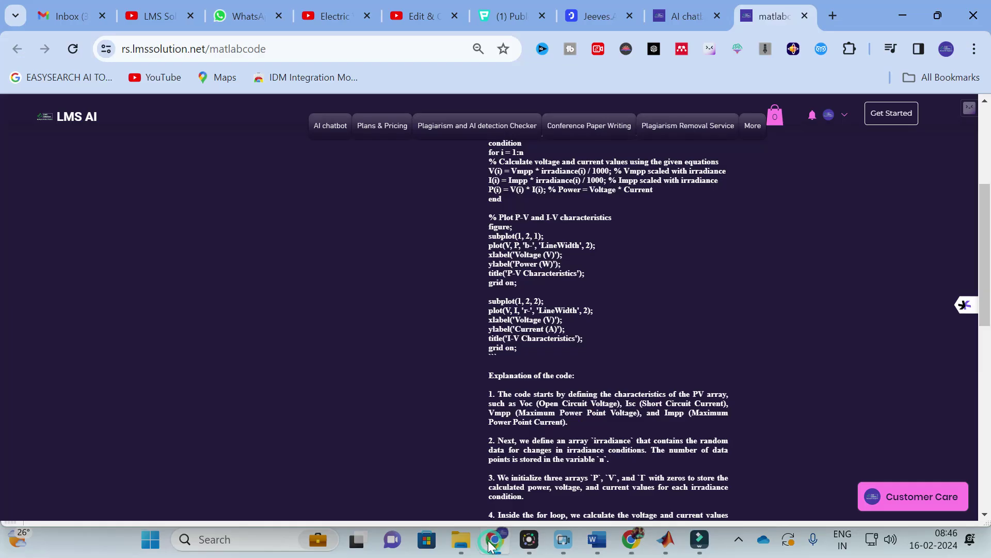
{"action": "scroll", "coordinate": [693, 283], "scroll_direction": "up", "scroll_amount": 4}
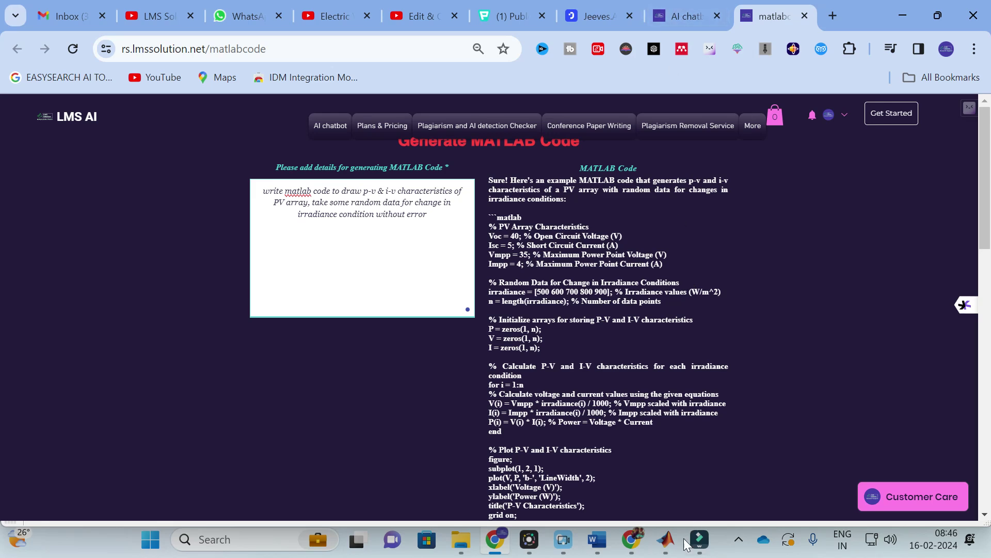
{"action": "mouse_move", "coordinate": [669, 540]}
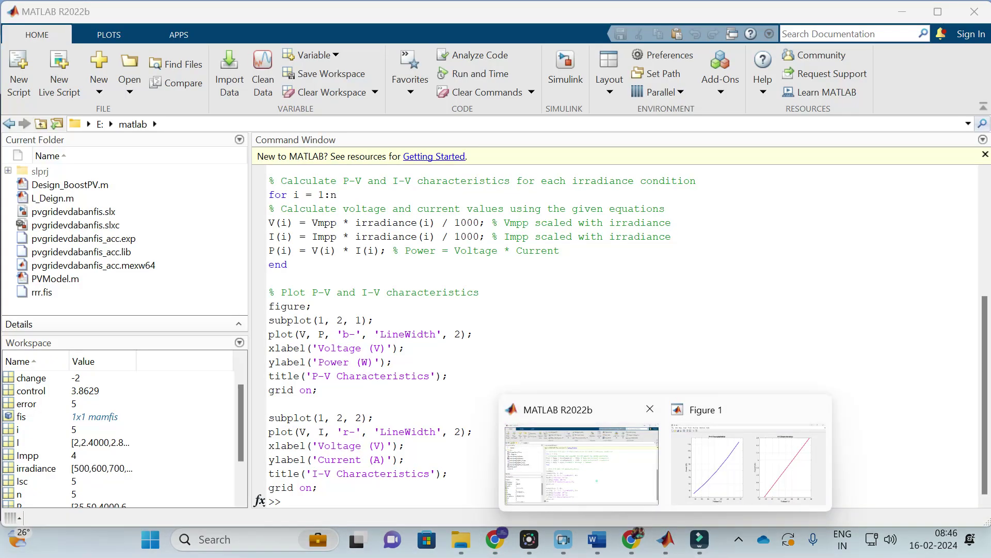
{"action": "left_click", "coordinate": [594, 481]}
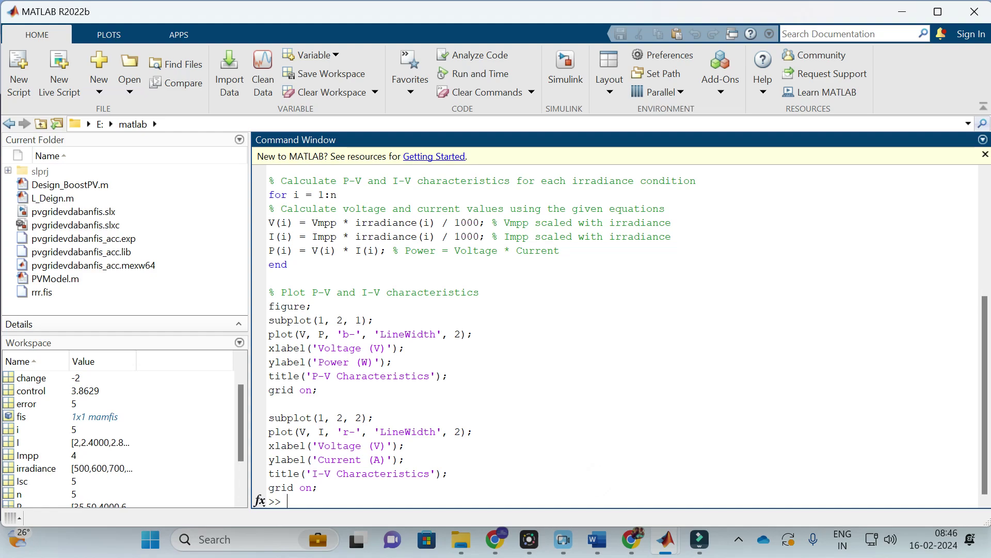
{"action": "scroll", "coordinate": [620, 335], "scroll_direction": "up", "scroll_amount": 4}
{"action": "scroll", "coordinate": [620, 336], "scroll_direction": "down", "scroll_amount": 3}
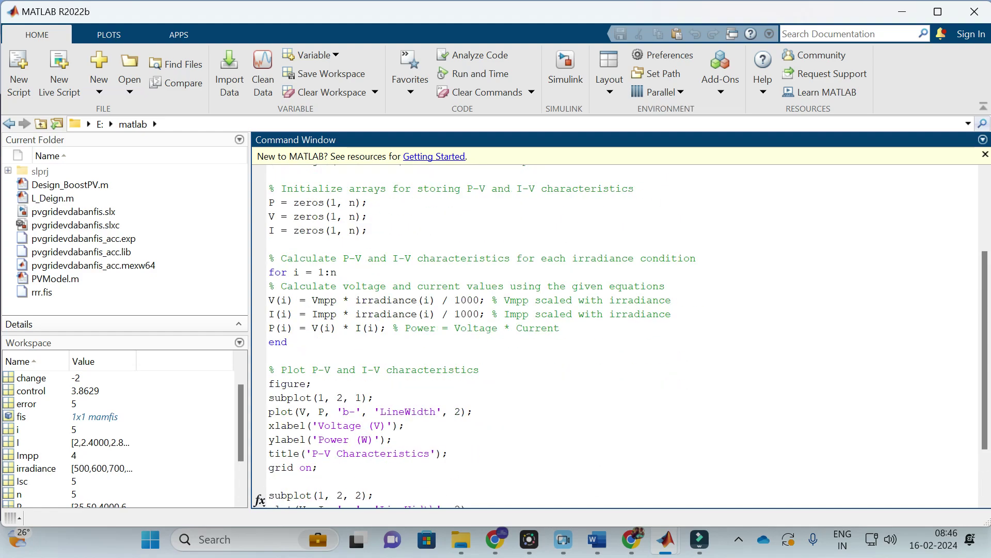
{"action": "scroll", "coordinate": [619, 335], "scroll_direction": "up", "scroll_amount": 1}
{"action": "scroll", "coordinate": [619, 336], "scroll_direction": "up", "scroll_amount": 3}
{"action": "scroll", "coordinate": [619, 335], "scroll_direction": "down", "scroll_amount": 5}
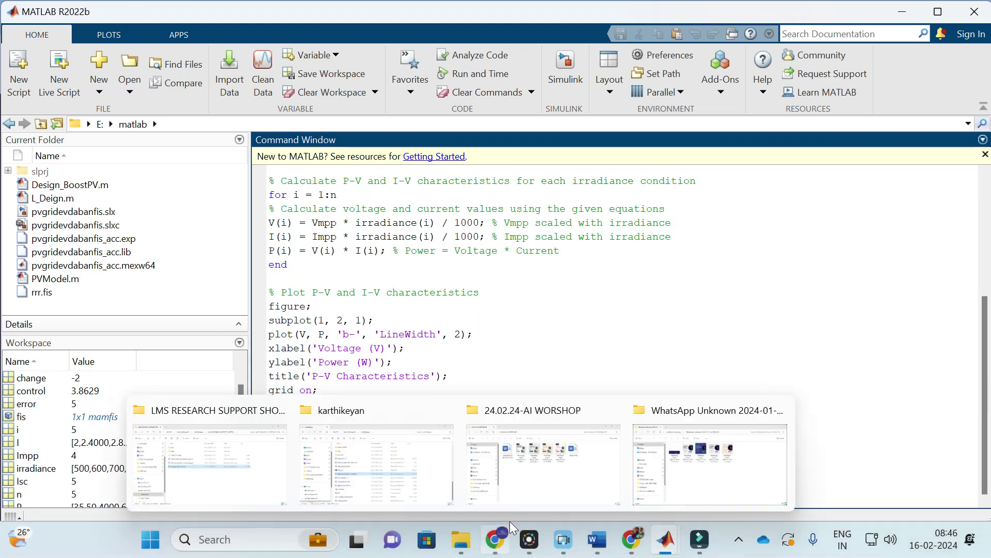
{"action": "left_click", "coordinate": [497, 548]}
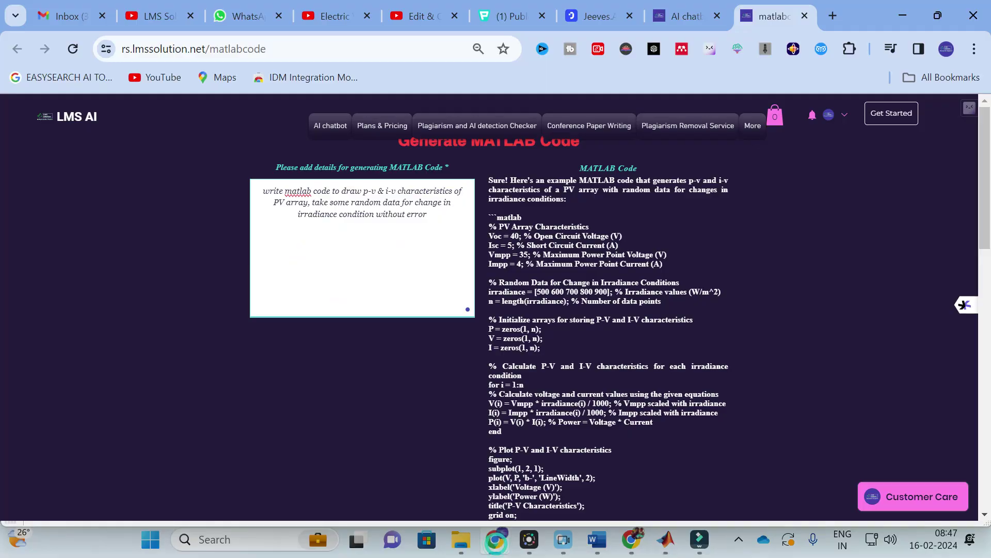